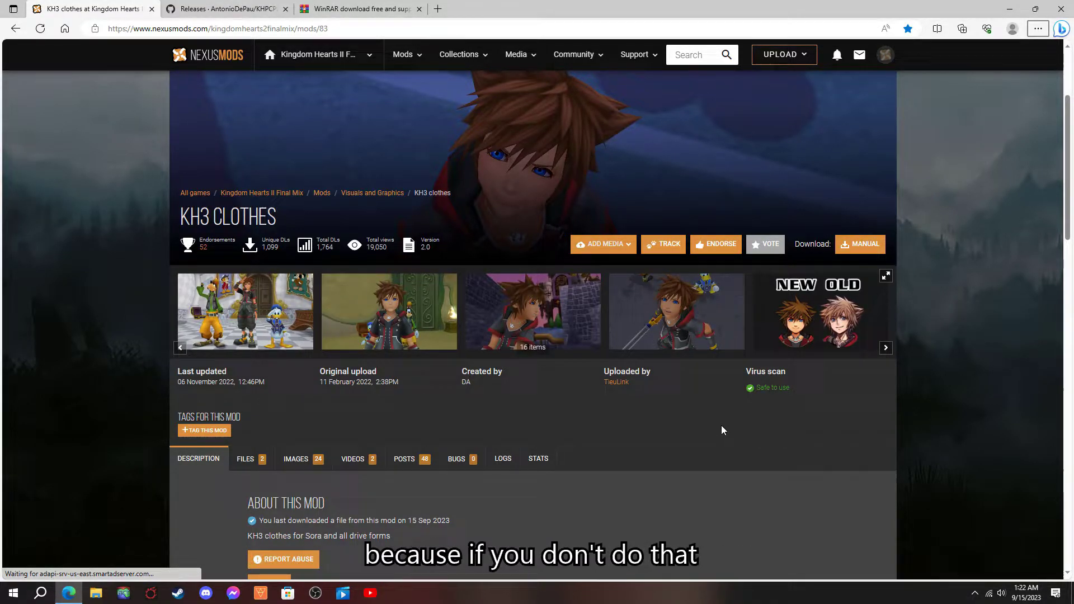
Start the free Slow Download of the KH3 Clothes 2.0 zip from the Files tab.
click(246, 458)
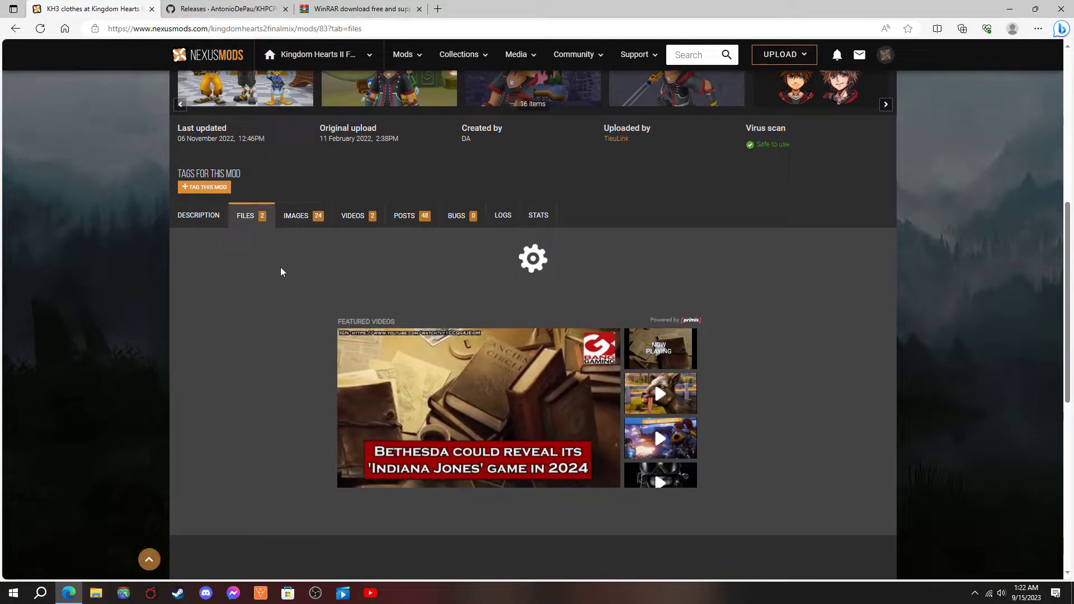
click(336, 467)
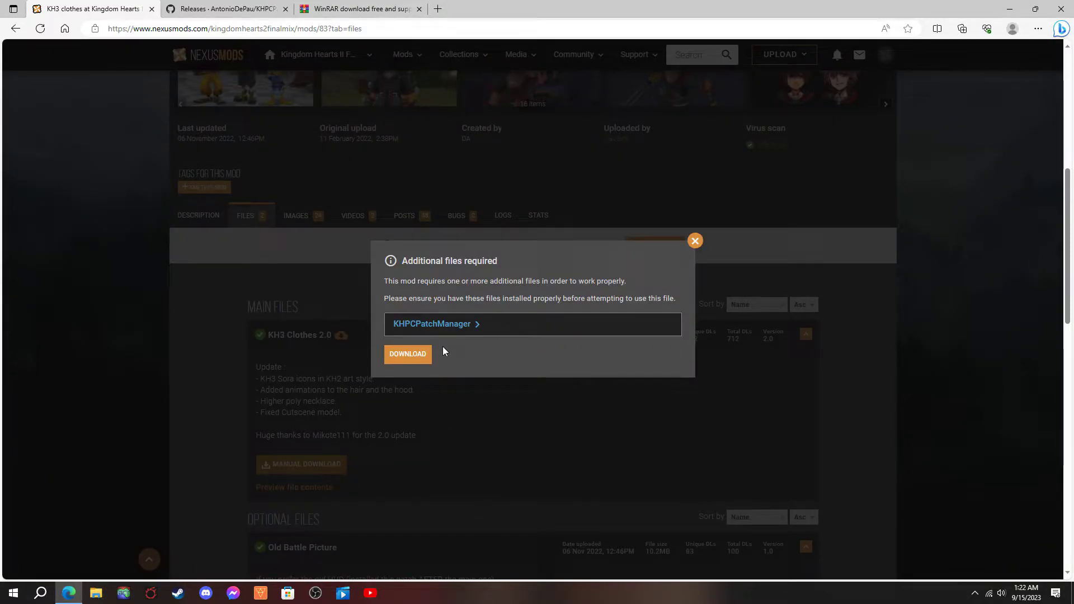
click(408, 355)
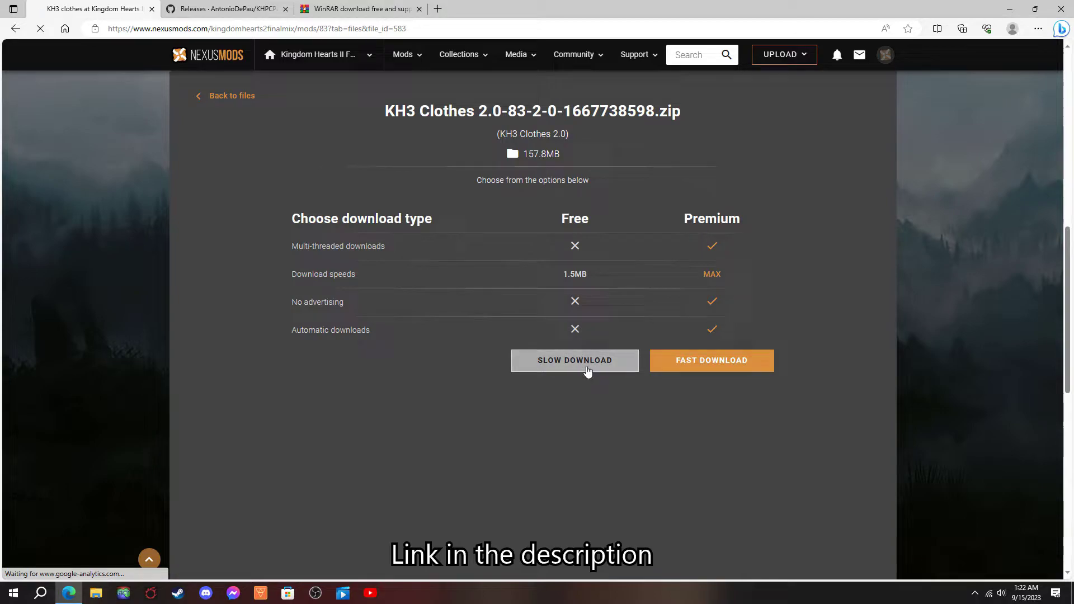
click(582, 360)
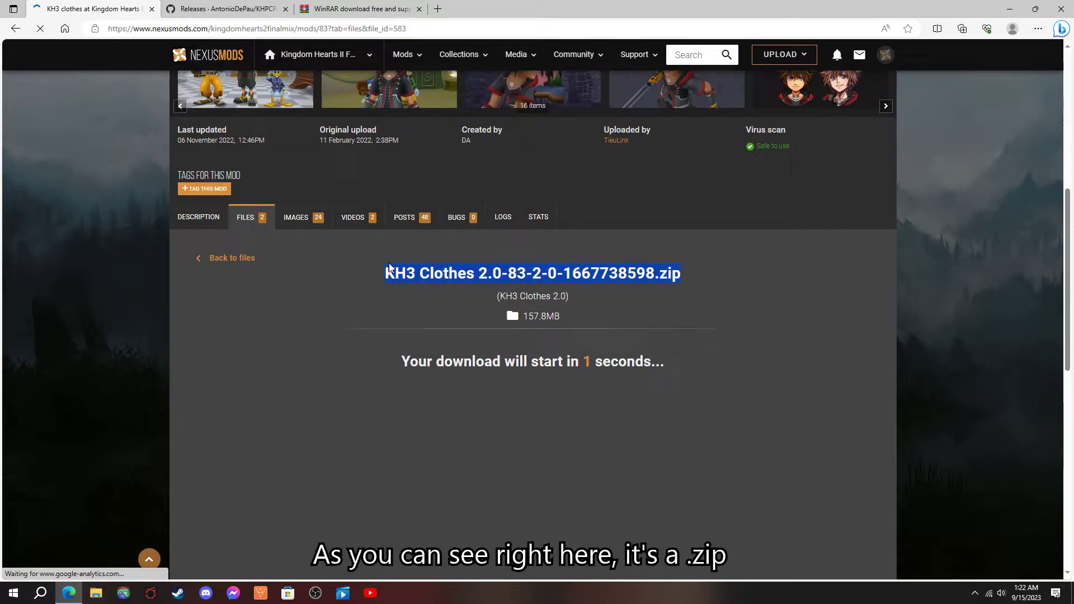
drag(393, 277, 341, 272)
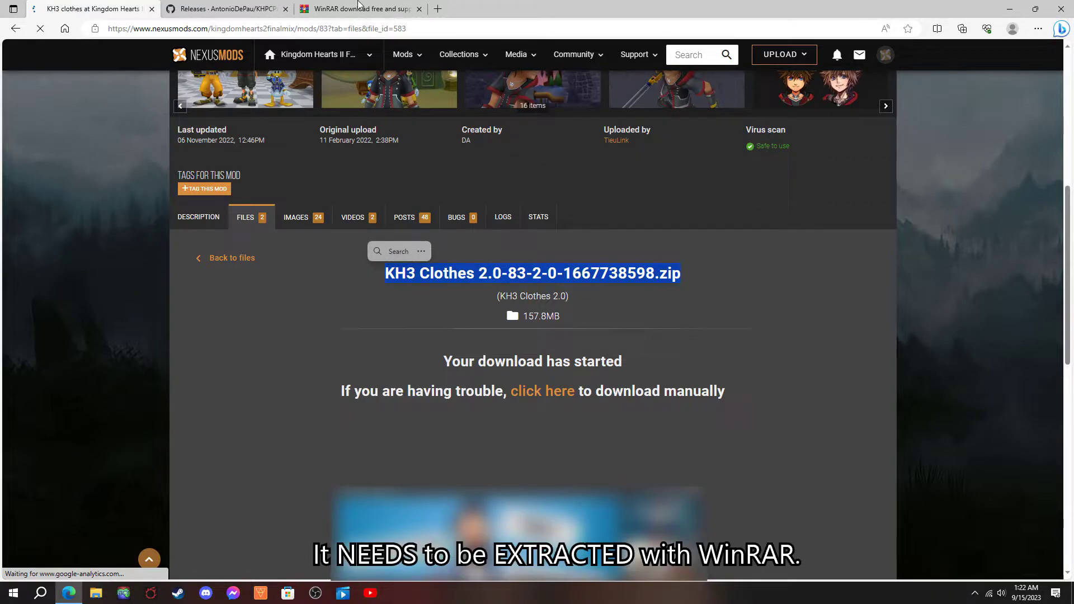
click(376, 275)
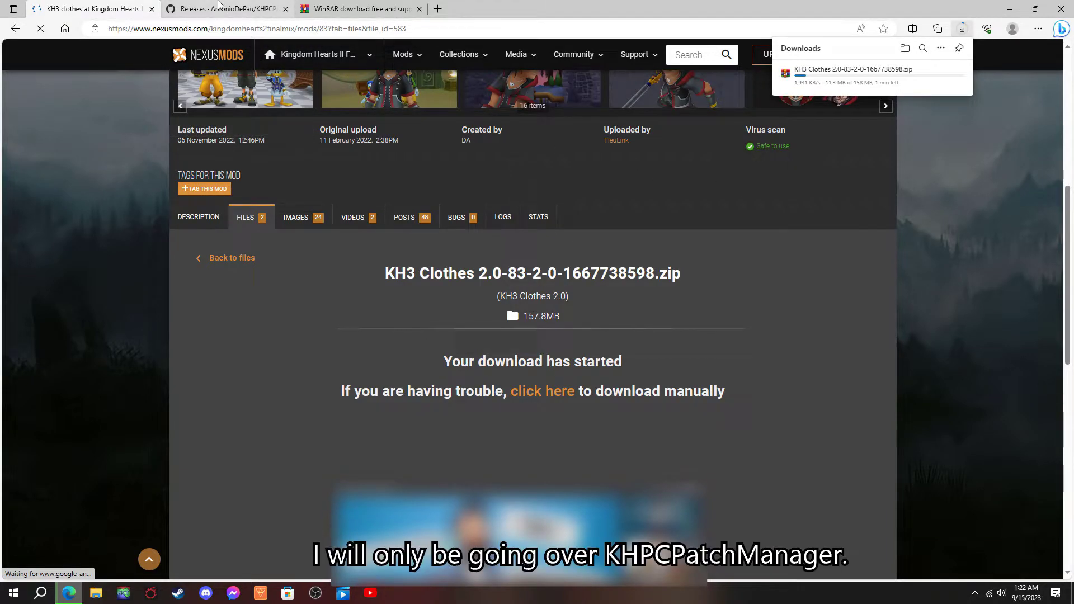
Return to the mod's Description and scroll through its instructions.
click(223, 223)
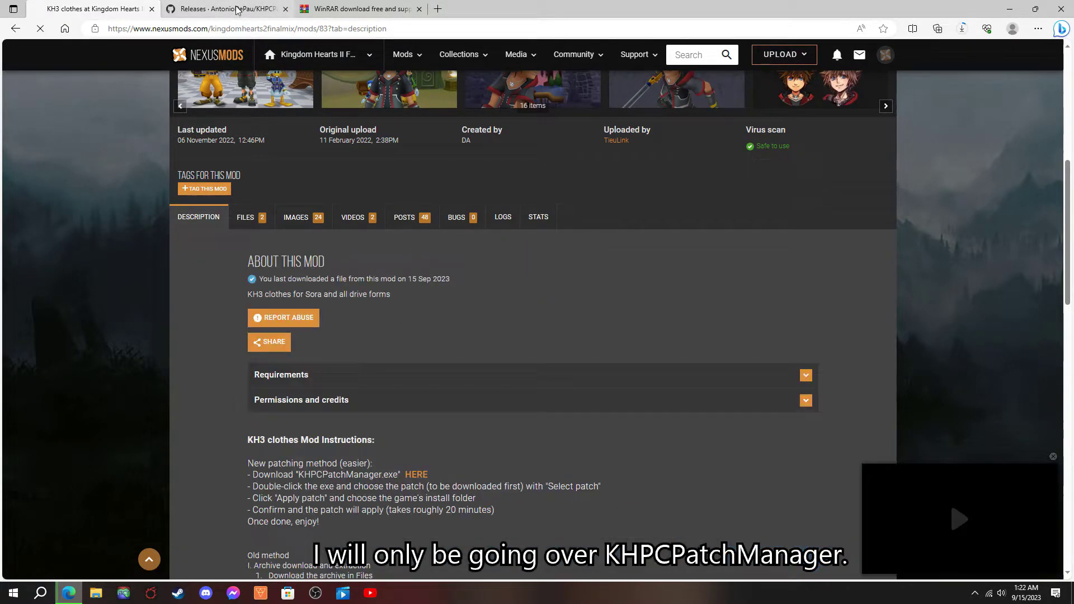
scroll(200, 219, up, 4)
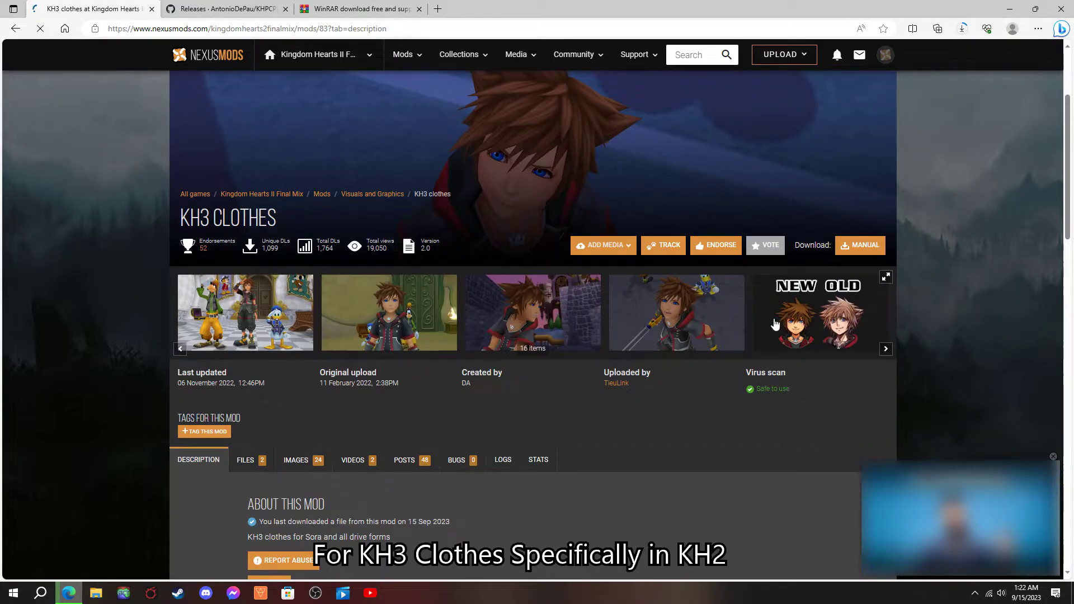
scroll(539, 399, down, 3)
scroll(414, 482, down, 2)
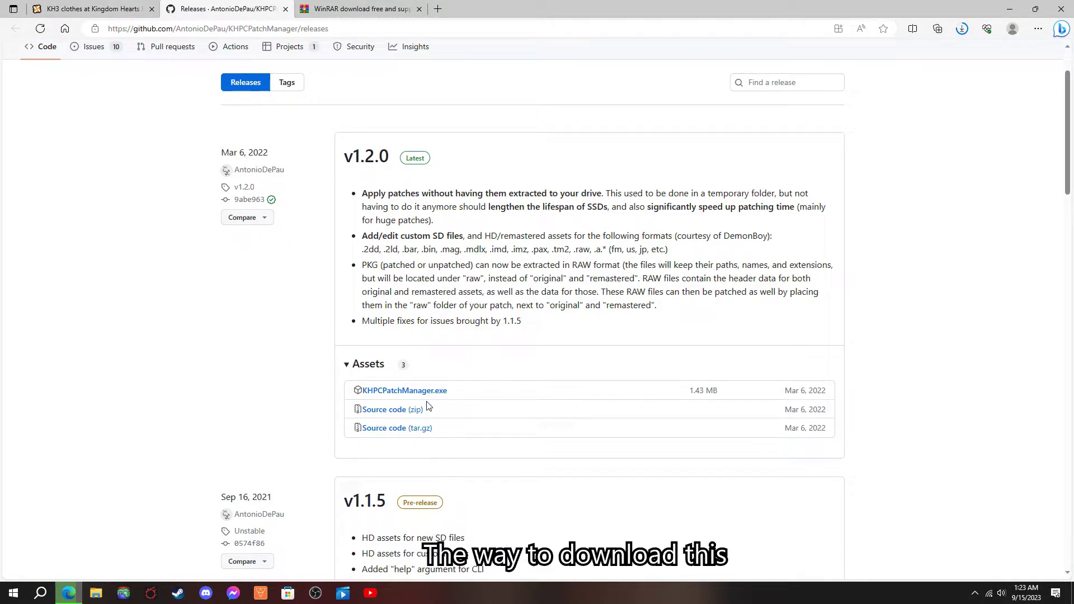
Download KHPCPatchManager.exe from the v1.2.0 release assets.
click(428, 393)
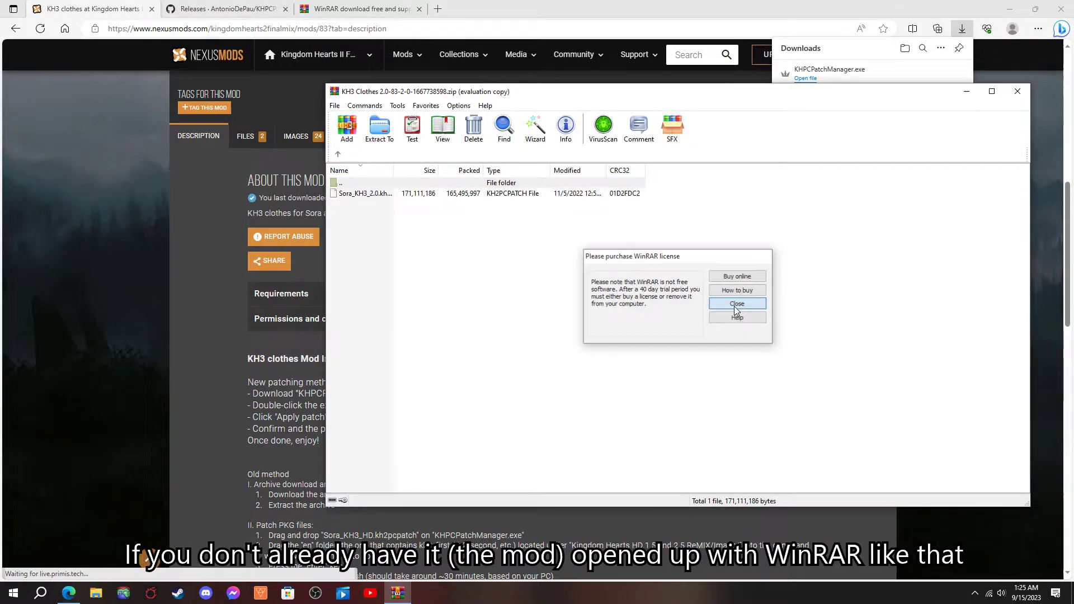
Open the KH3 Clothes archive in WinRAR and select Sora_KH3_2.0.kh2pcpatch for extraction.
click(727, 303)
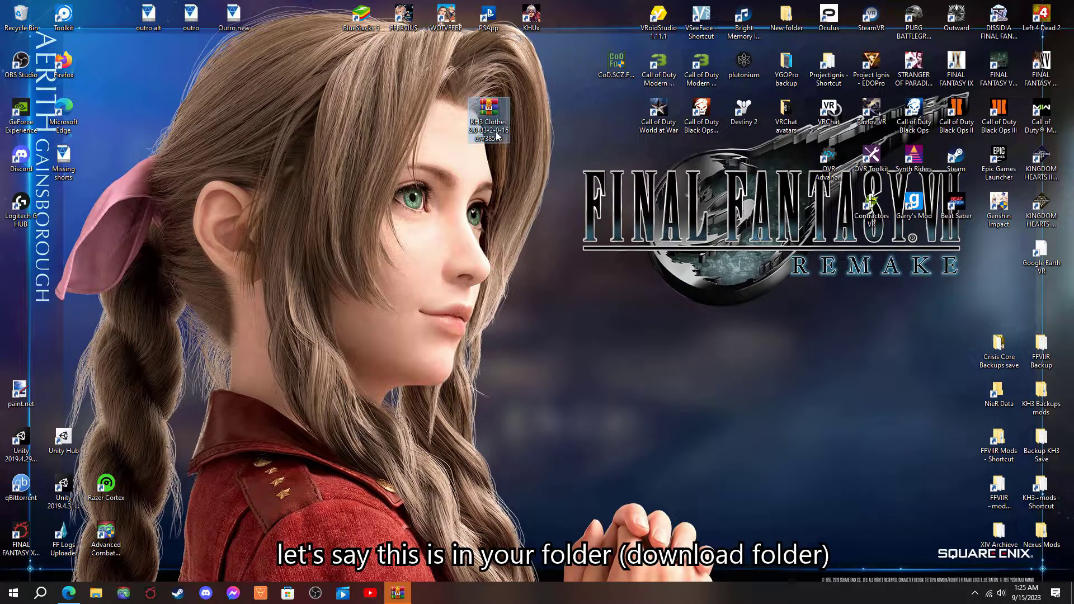
right_click(495, 132)
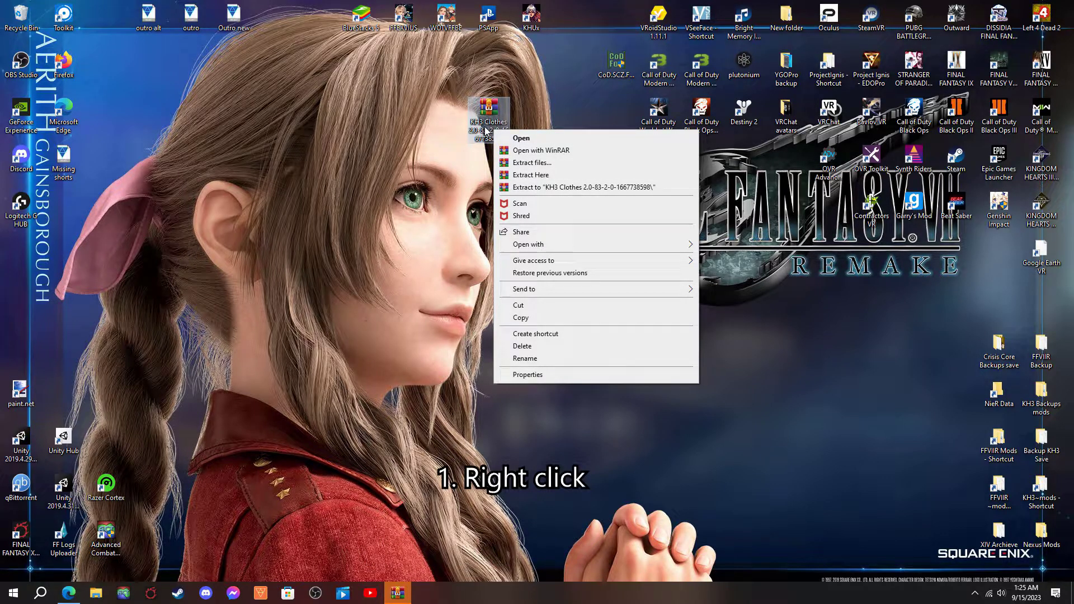
mouse_move(528, 244)
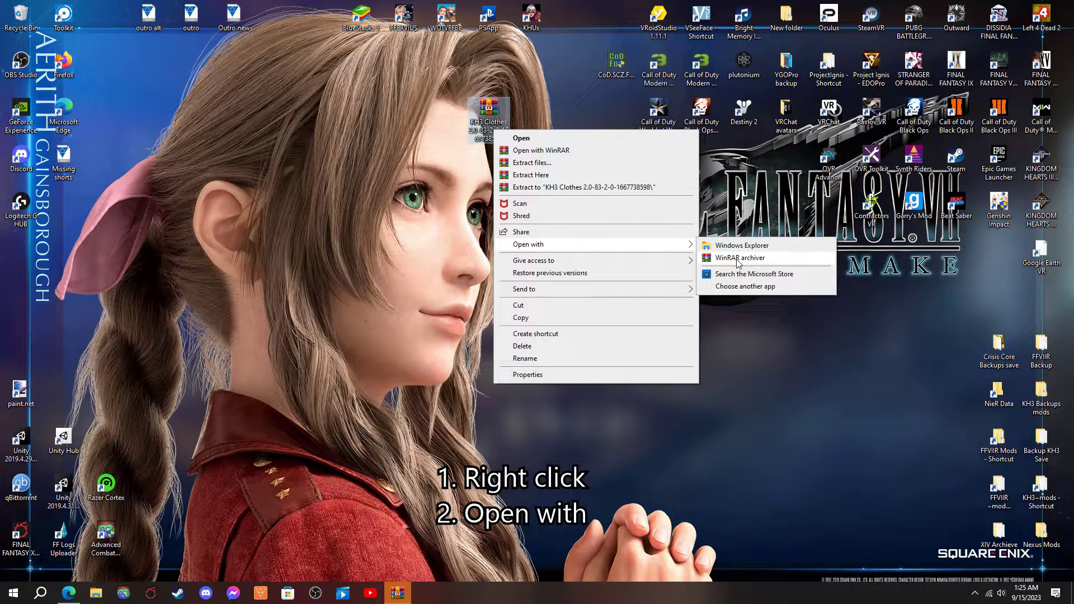
click(738, 259)
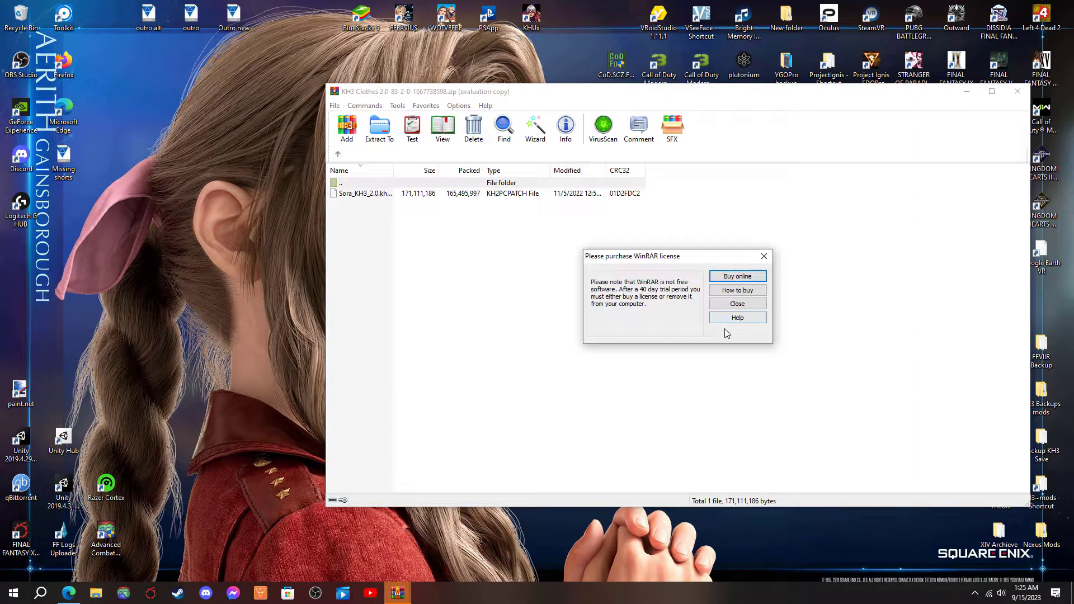
click(736, 306)
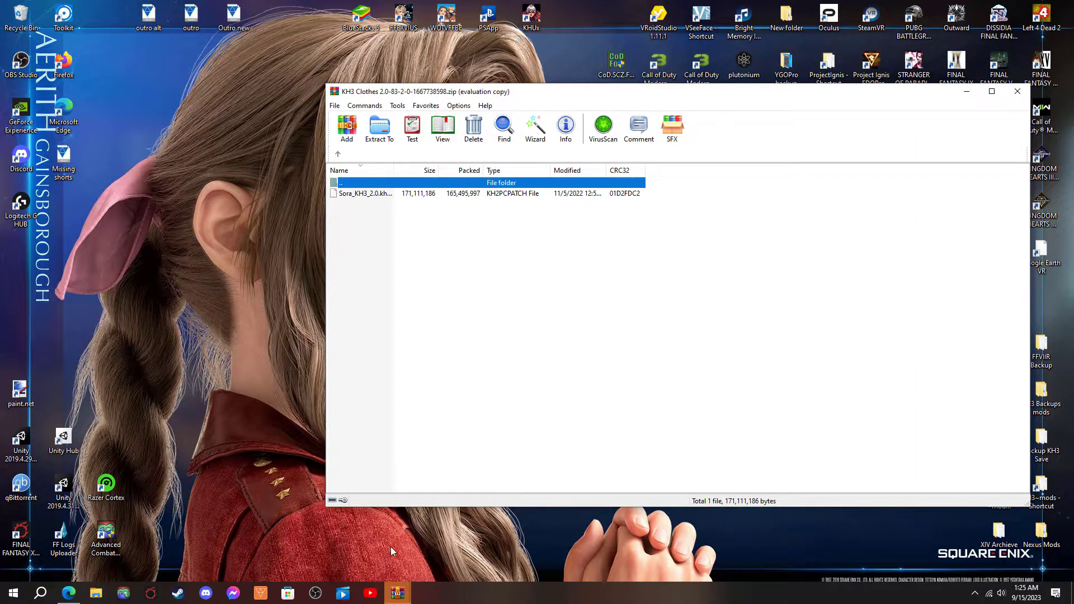
click(378, 193)
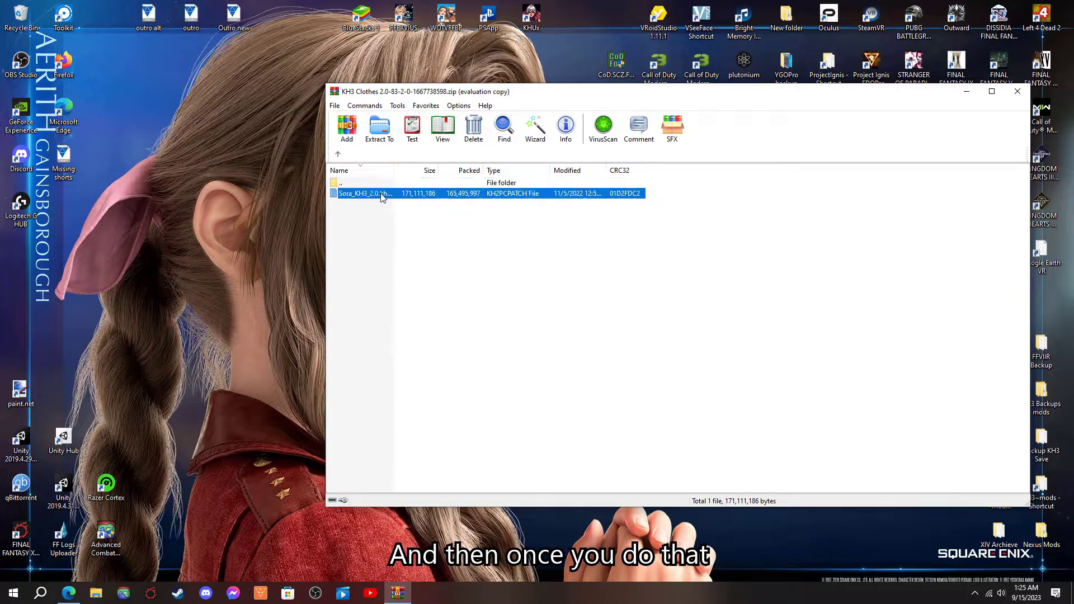
click(385, 135)
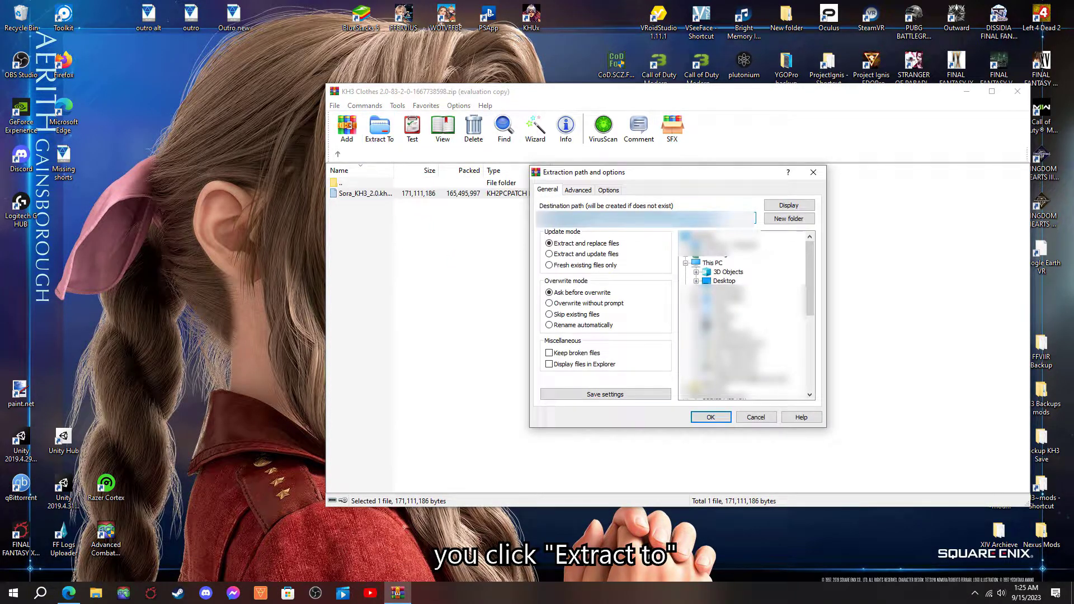
Extract it into Desktop\Nexus Mods\KH2.5\KH3 Clothes, replacing the existing copy.
click(725, 281)
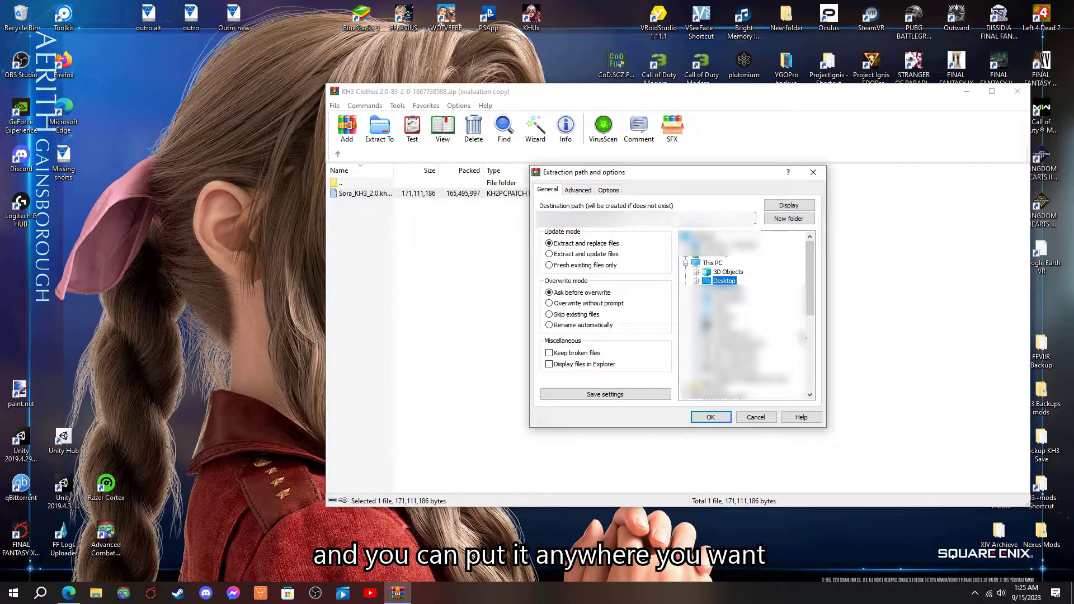
click(696, 280)
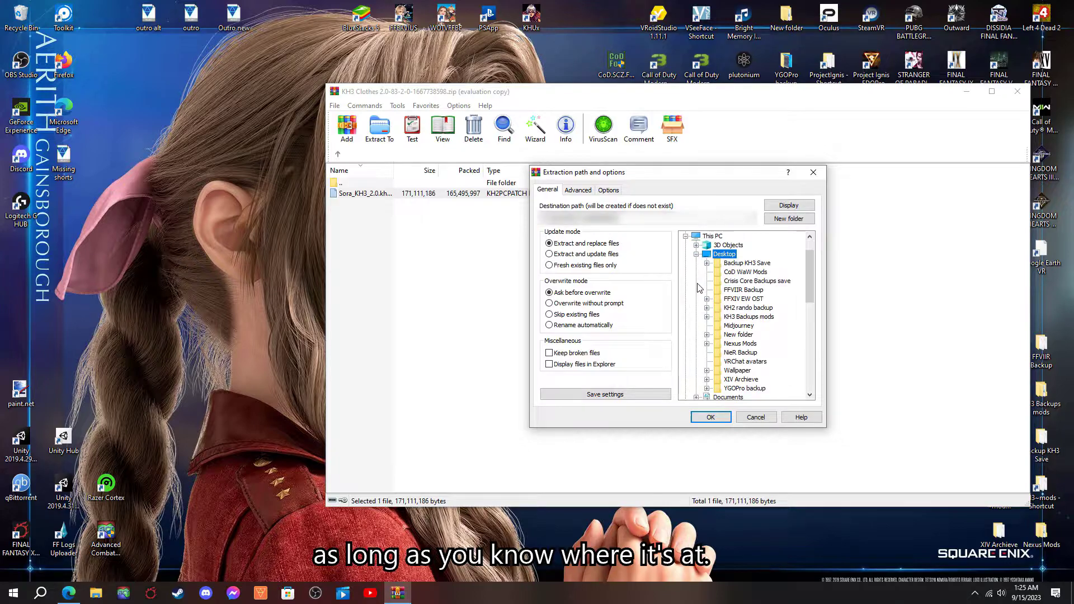
double_click(738, 344)
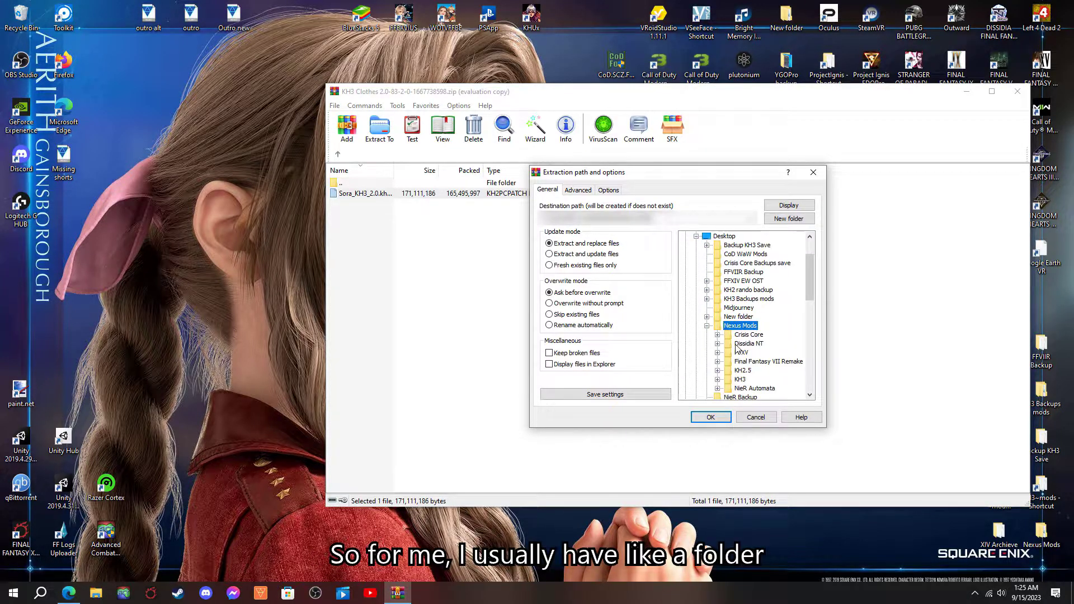
double_click(746, 371)
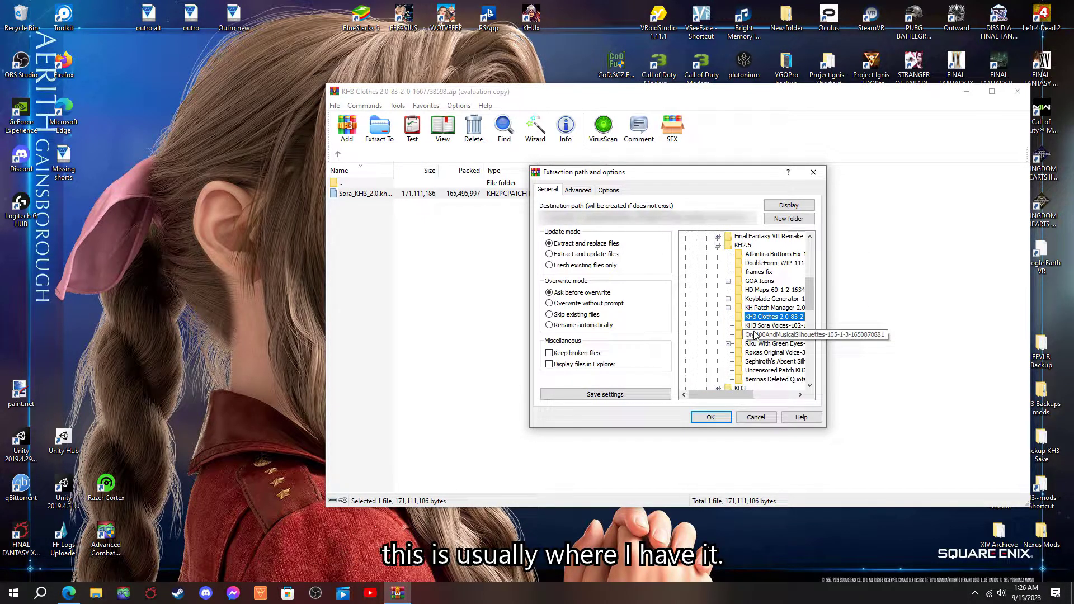
click(750, 317)
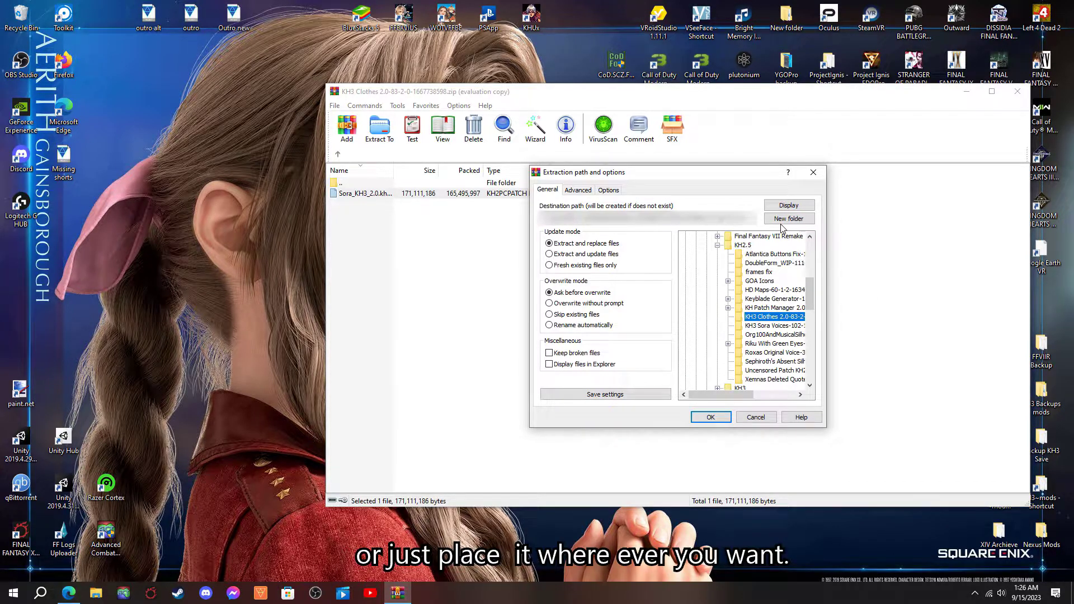
scroll(750, 337, up, 2)
scroll(747, 344, up, 1)
scroll(744, 350, down, 1)
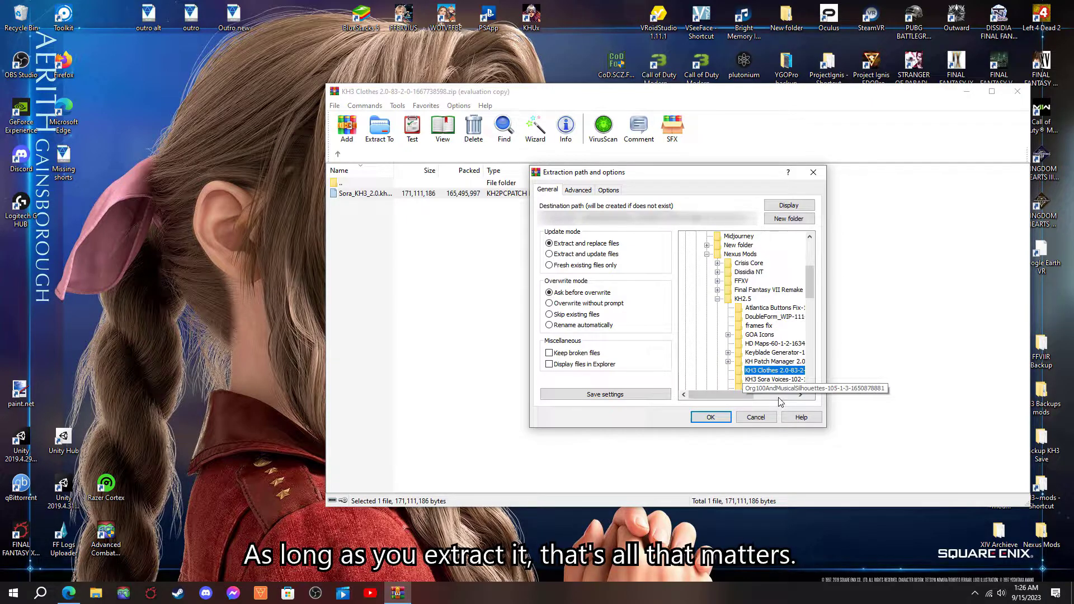
click(720, 417)
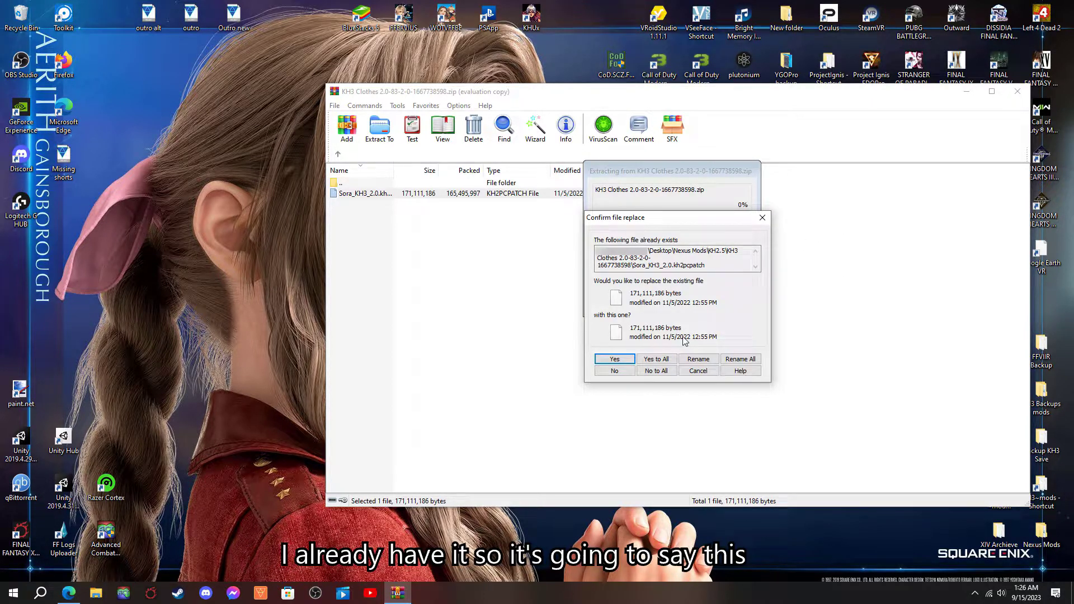
click(619, 361)
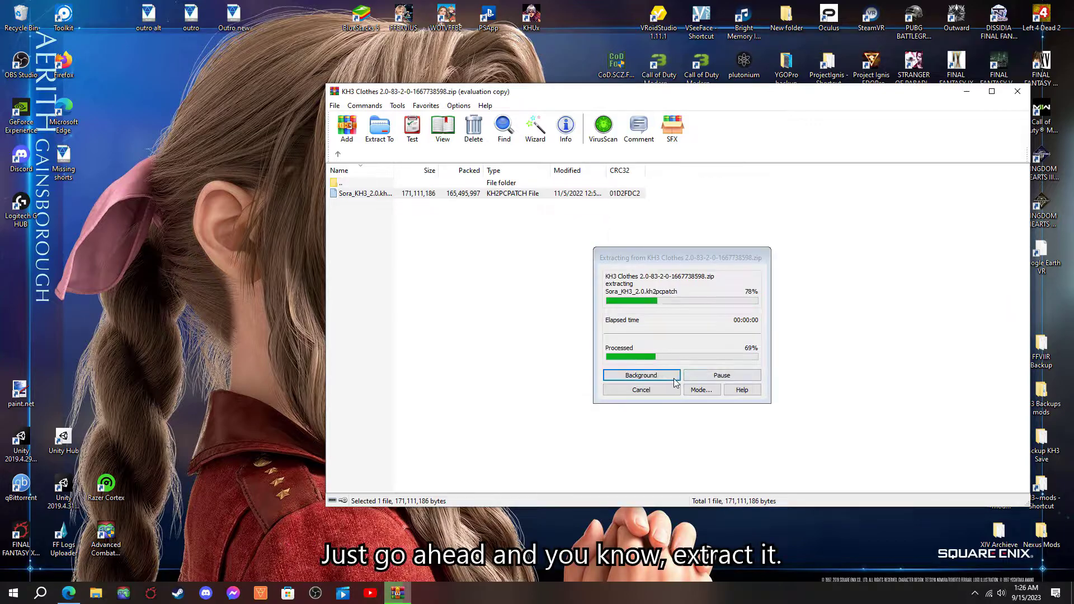
Close WinRAR, launch KHPCPatchManager from downloads, and load Sora_KH3_2.0.kh2pcpatch from KH3 Clothes.
click(1017, 91)
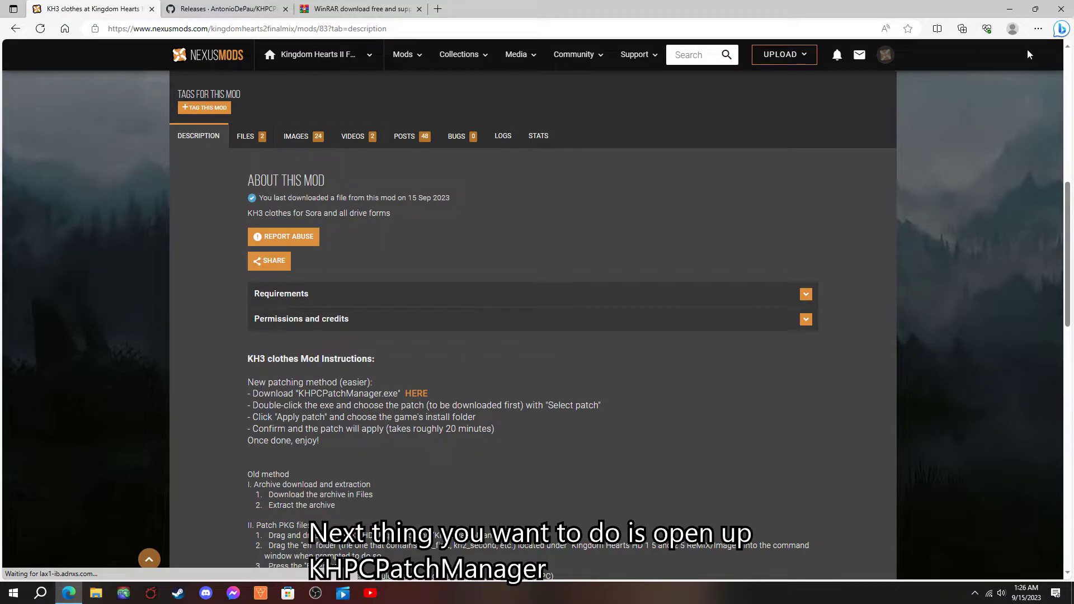
click(1038, 29)
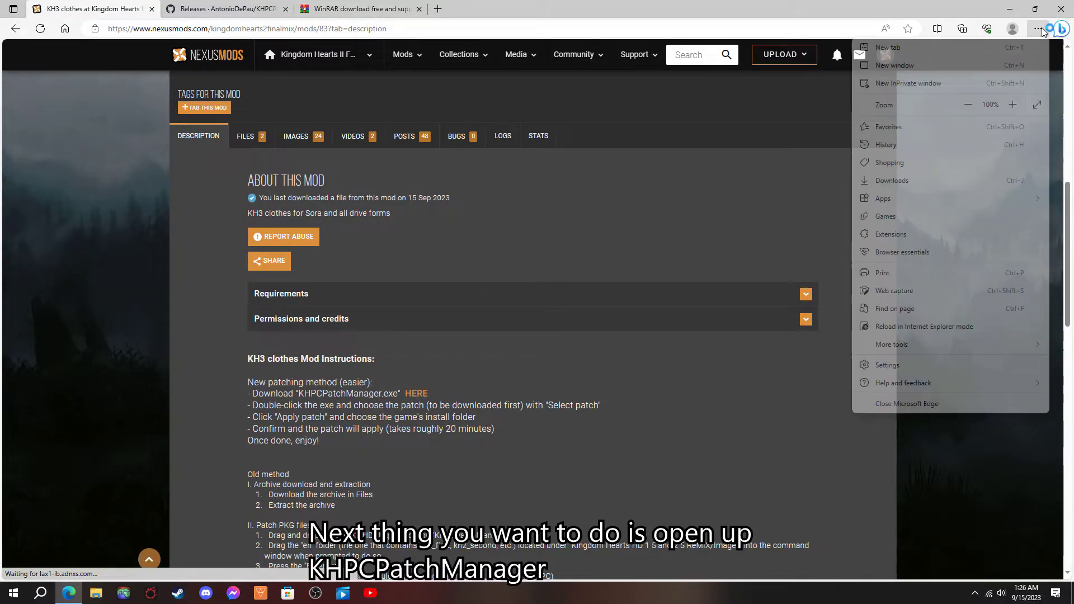
click(890, 218)
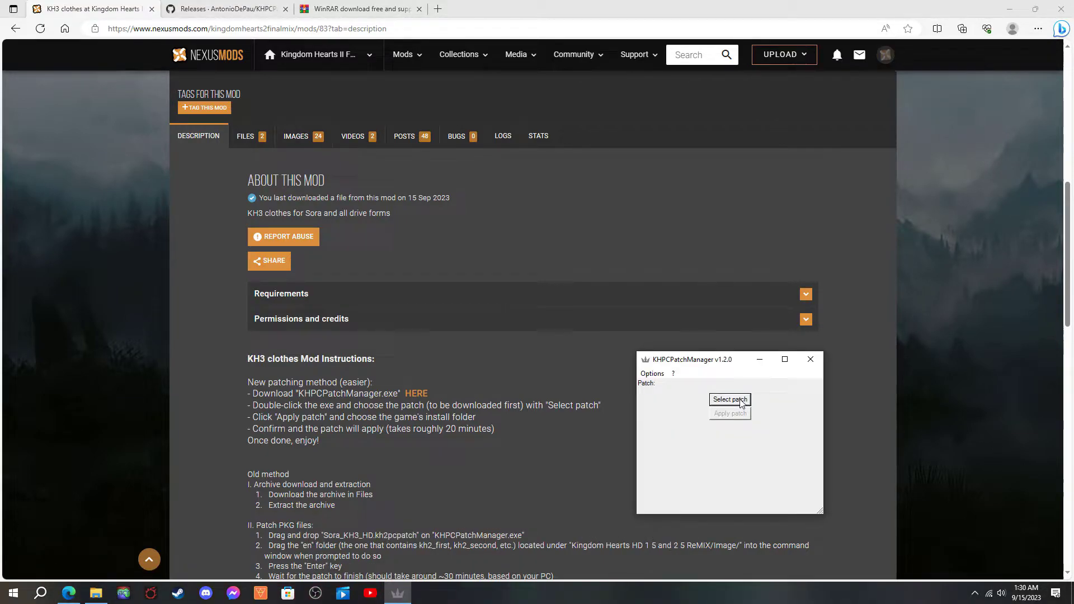
click(740, 400)
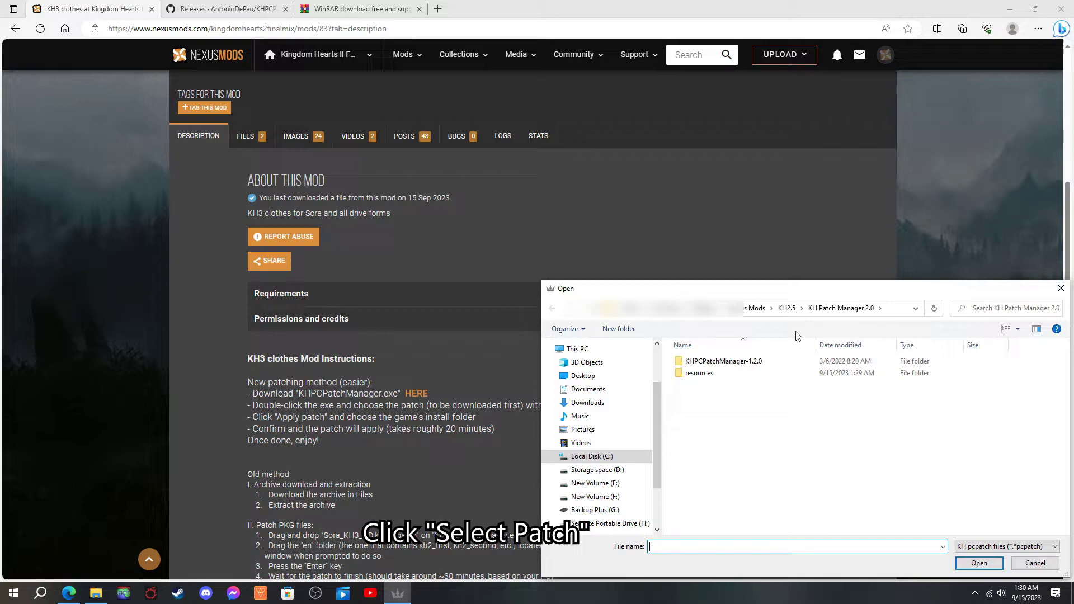
click(786, 308)
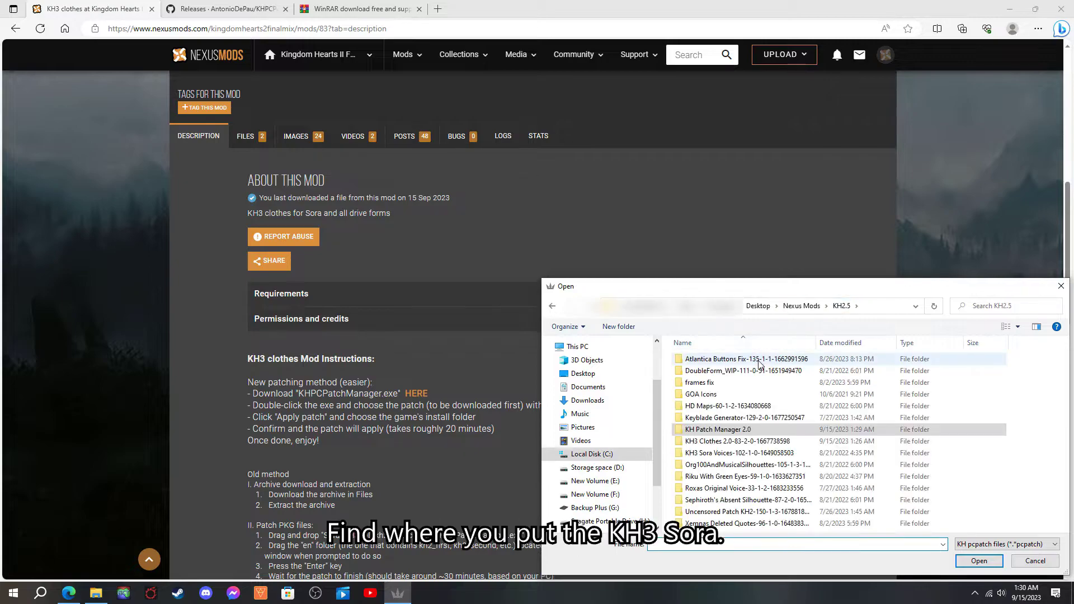
double_click(746, 442)
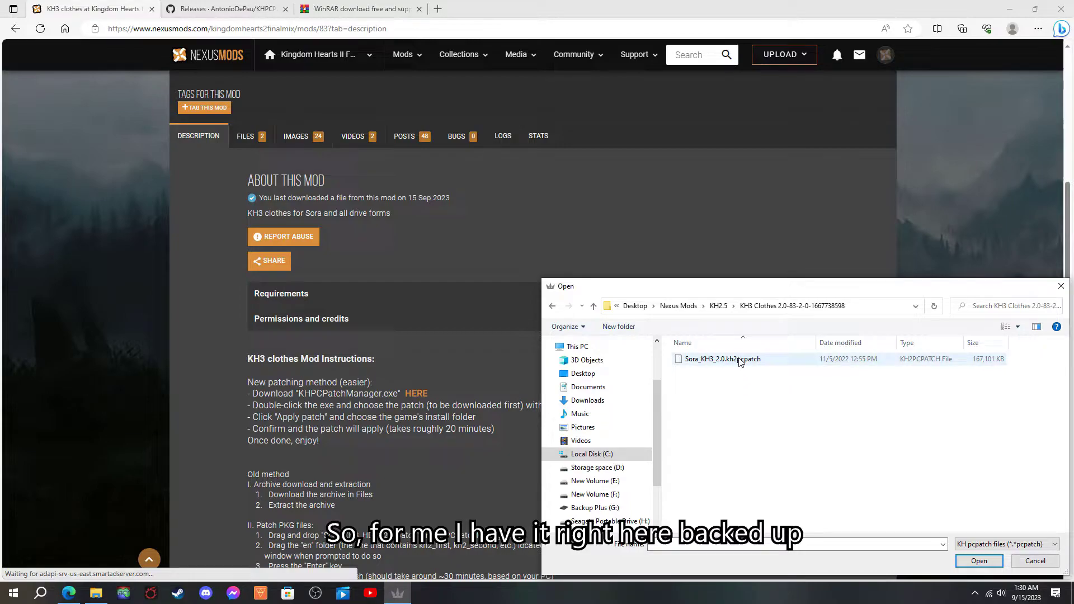
click(759, 366)
click(979, 560)
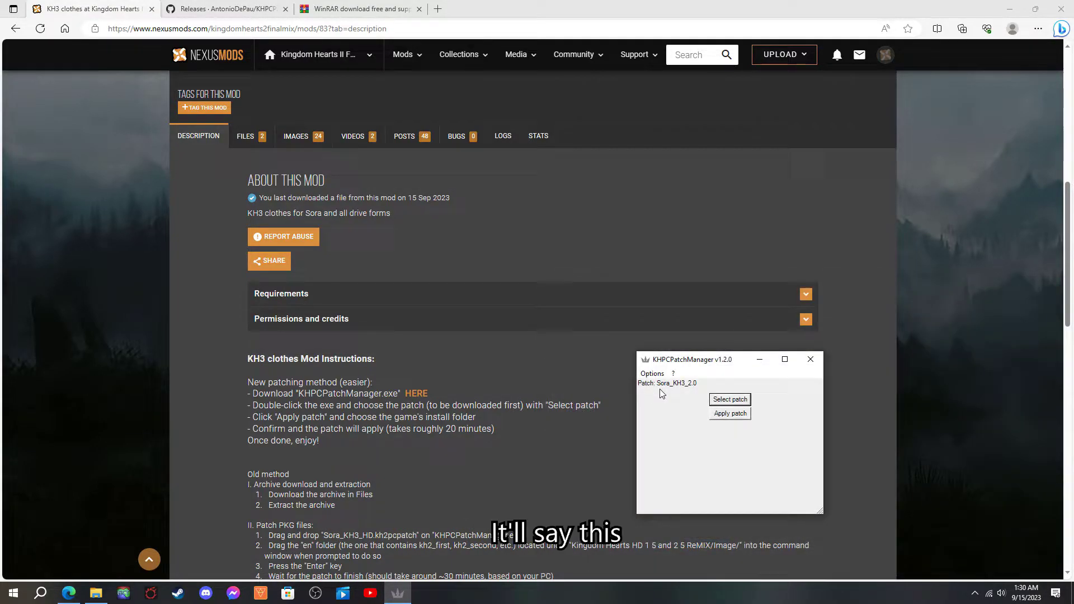
Apply the patch to the G:\Epic Games\KH_1.5_2.5 game folder.
click(724, 414)
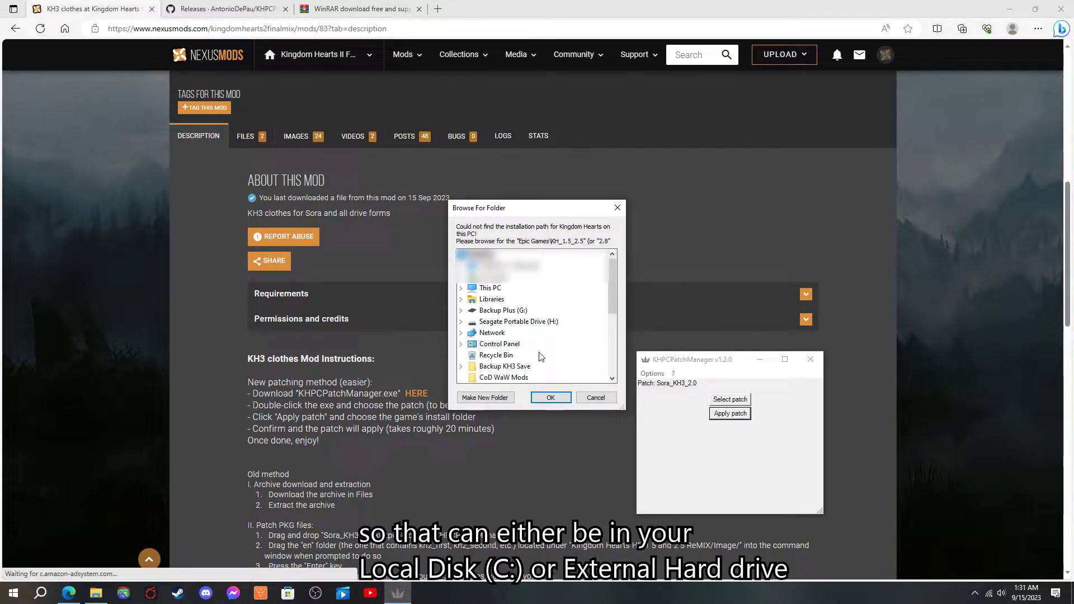
double_click(503, 311)
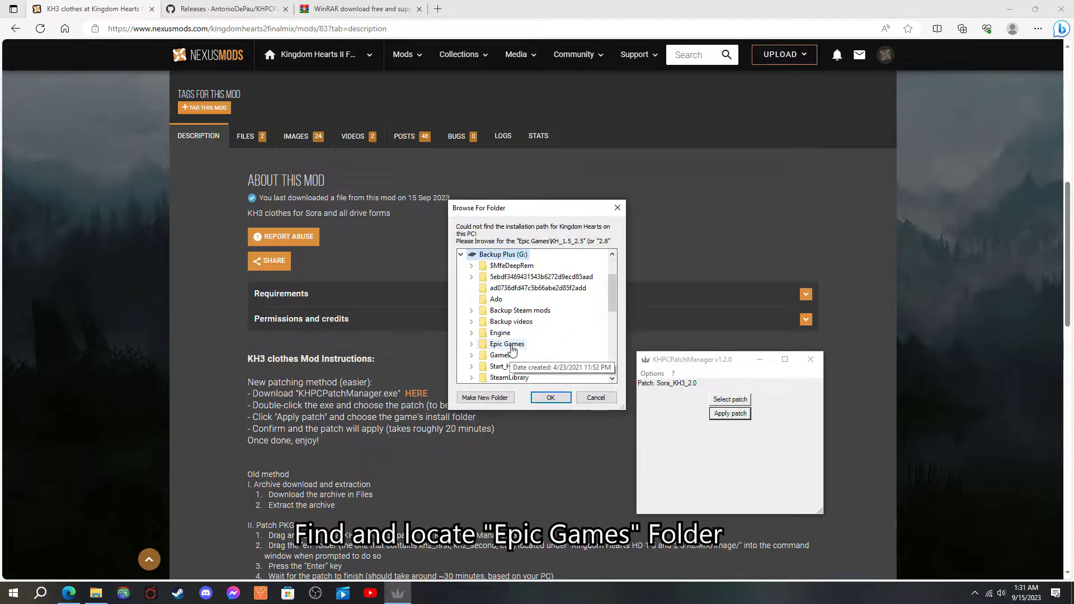
double_click(510, 345)
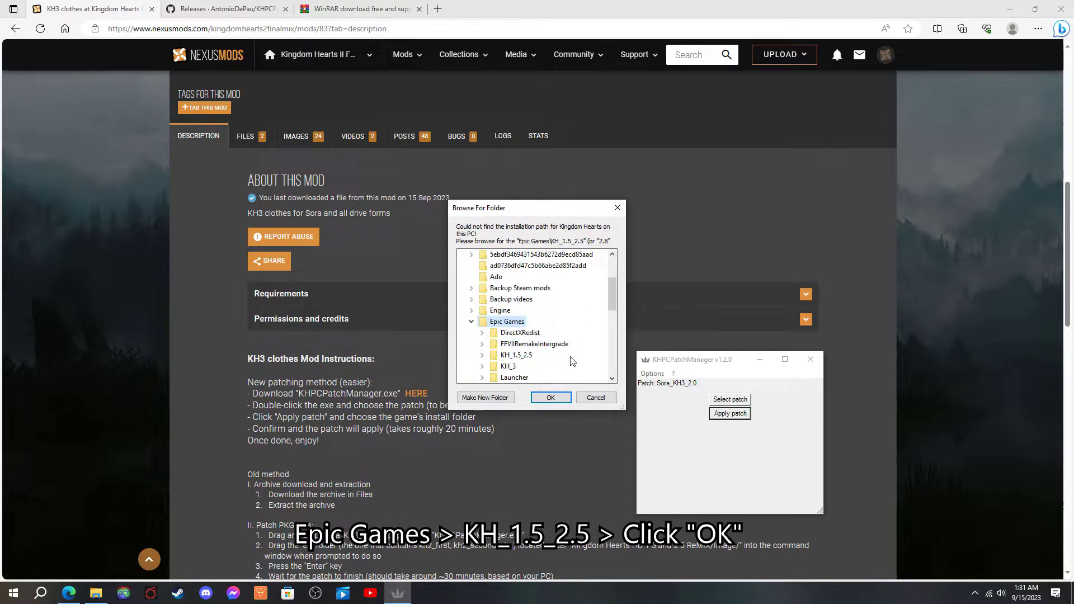
double_click(524, 357)
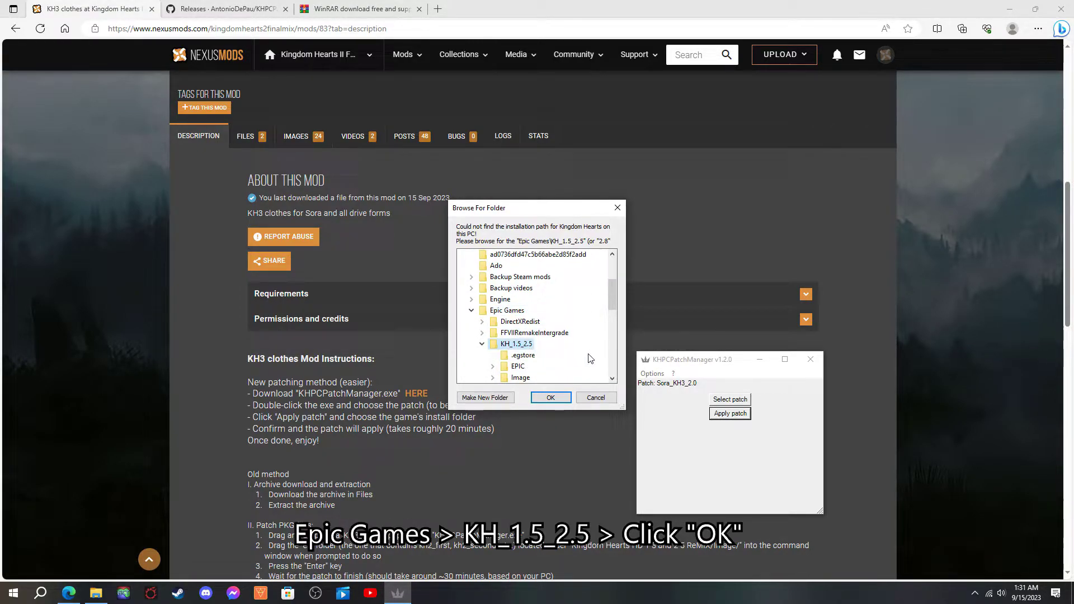
scroll(557, 353, down, 1)
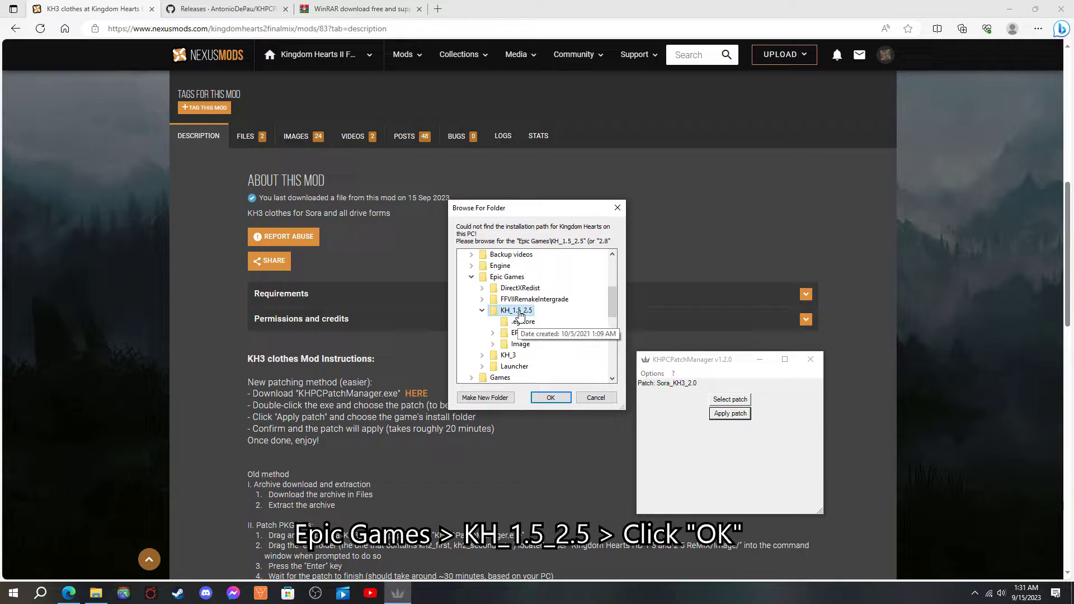
click(551, 397)
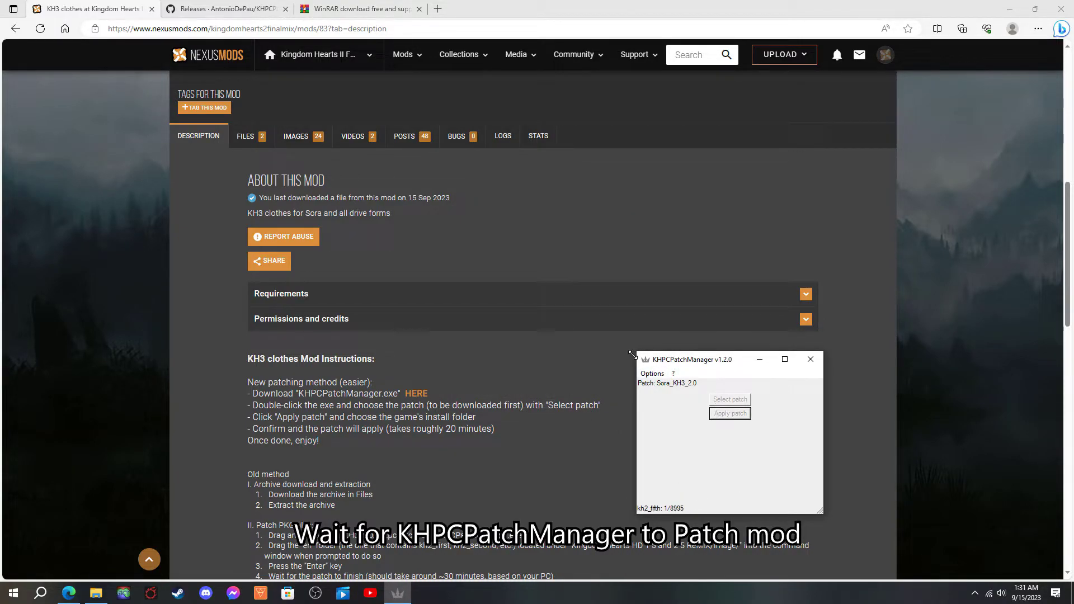
Enlarge and reposition the KHPCPatchManager window while the patch finishes.
drag(637, 353, 514, 228)
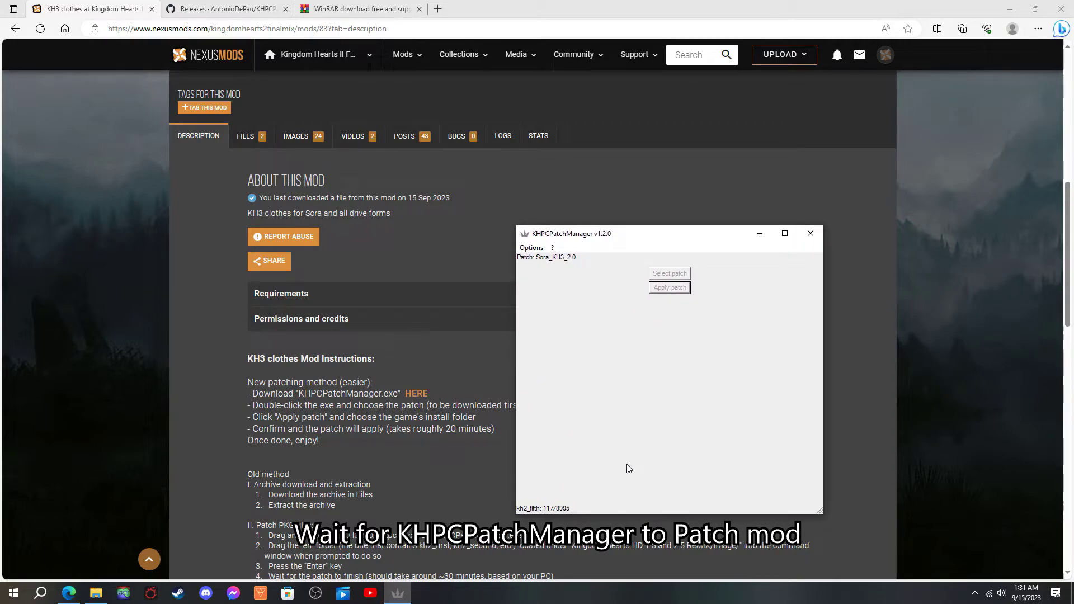
drag(658, 236, 803, 187)
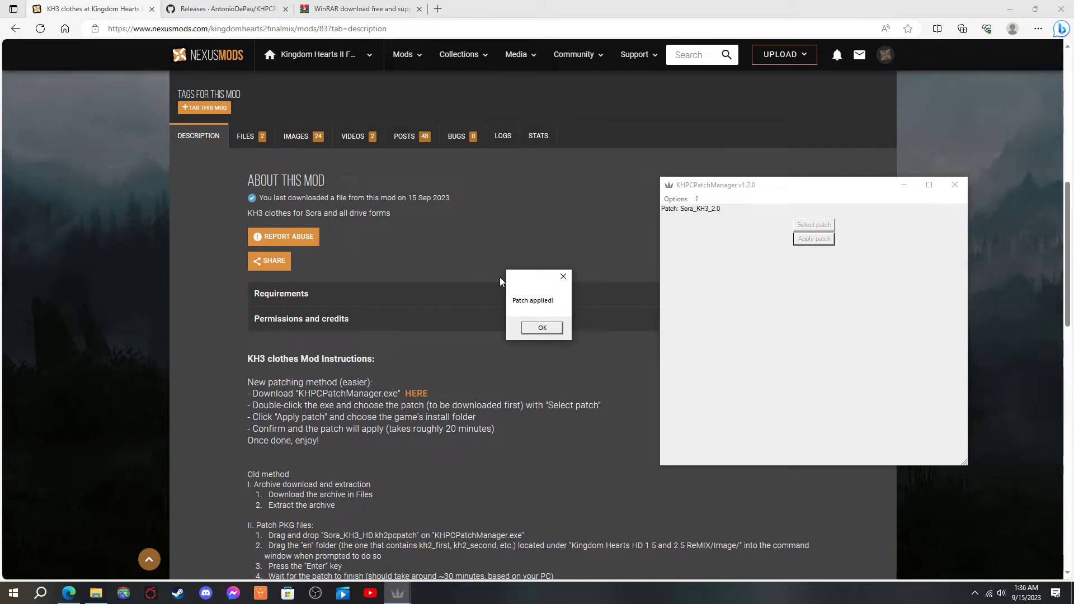
scroll(499, 277, up, 3)
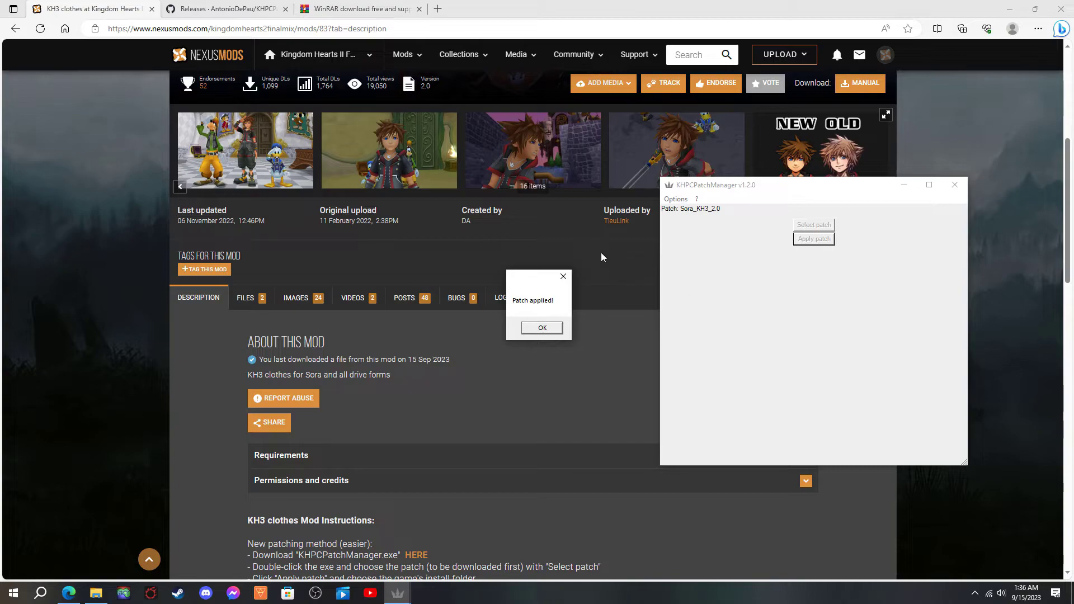